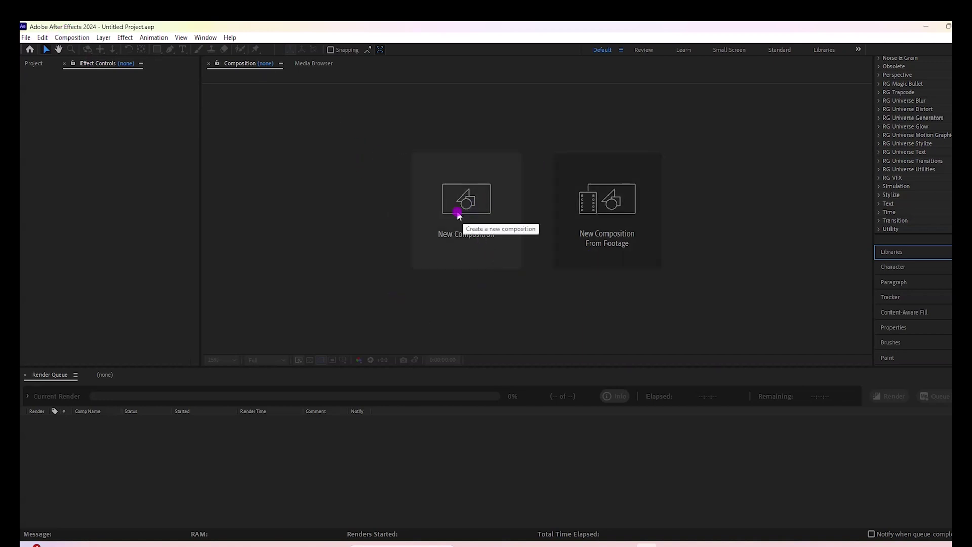
# - Create the 'ai' composition using the HD 1920x1080 29.97 fps preset with a 0:00:15:00 duration
pyautogui.click(475, 246)
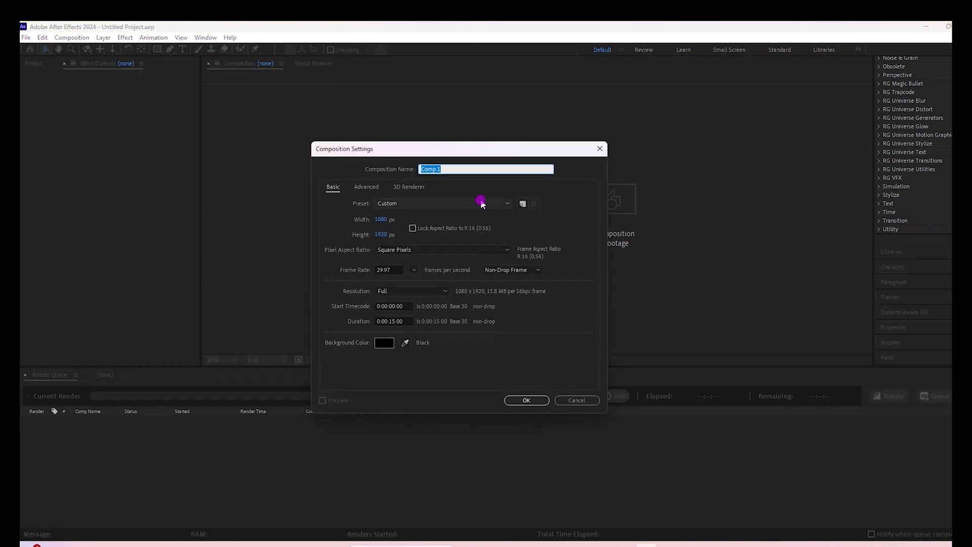
pyautogui.write('ai')
pyautogui.click(478, 207)
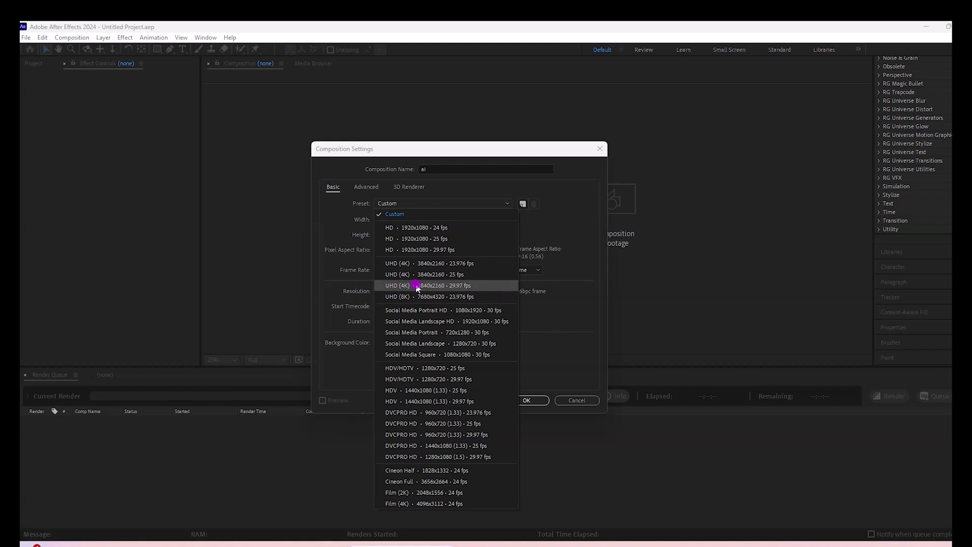
pyautogui.click(425, 201)
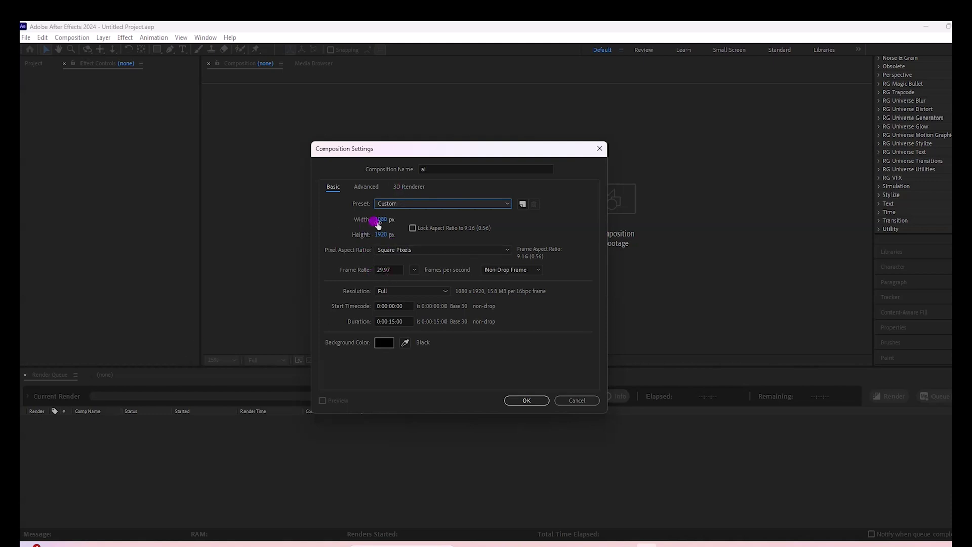
pyautogui.click(433, 204)
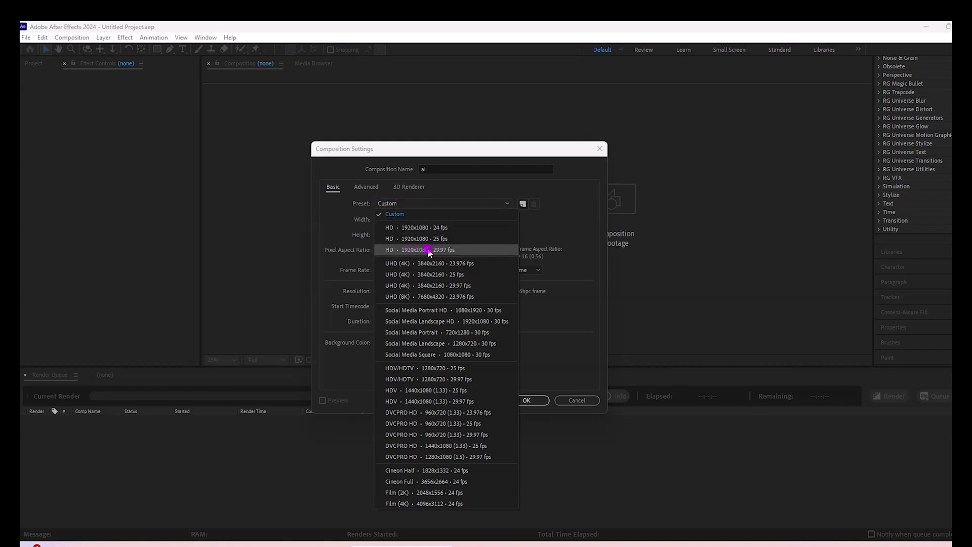
pyautogui.click(429, 251)
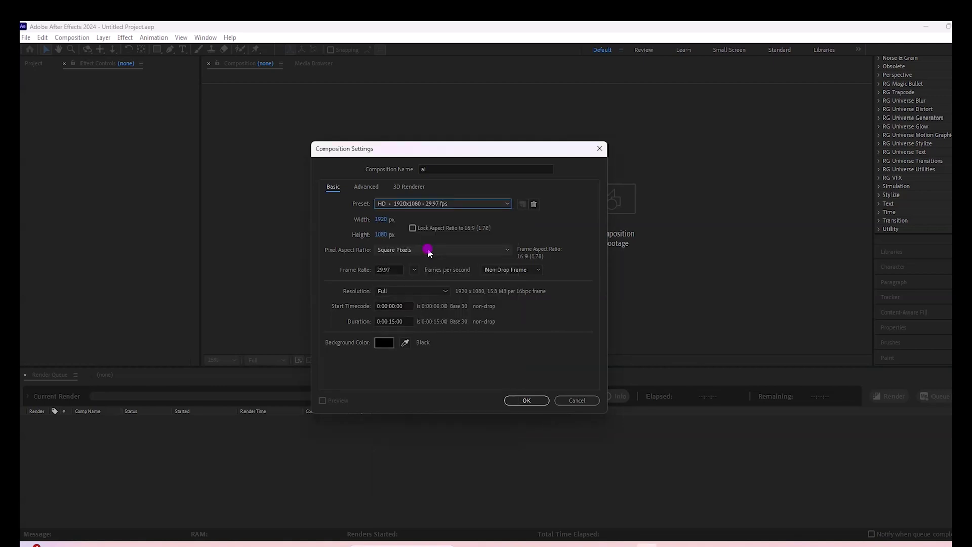
pyautogui.click(393, 321)
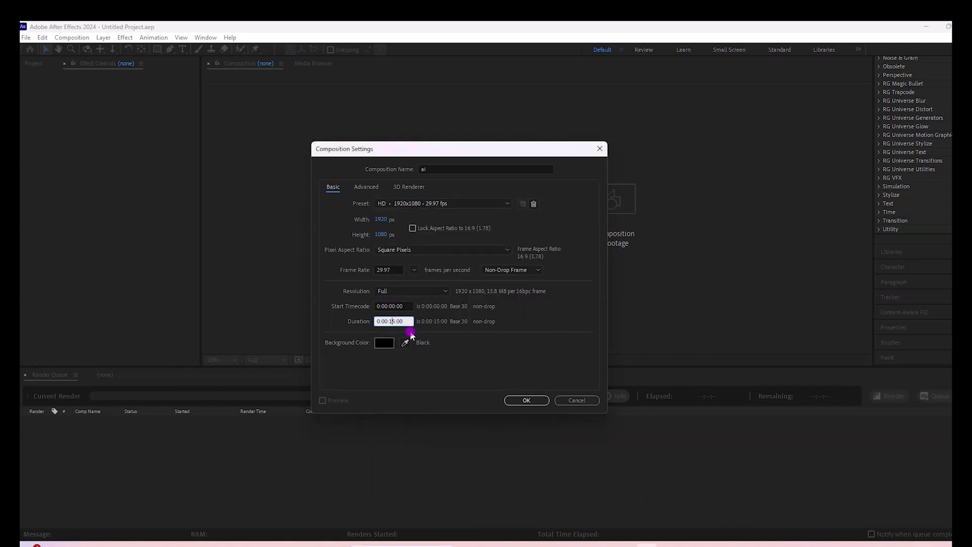
pyautogui.click(467, 343)
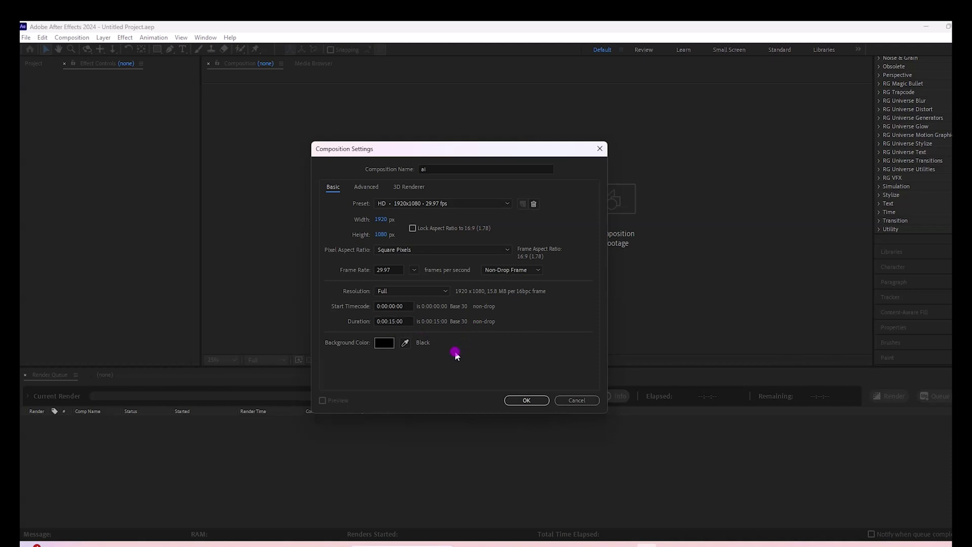
pyautogui.click(524, 404)
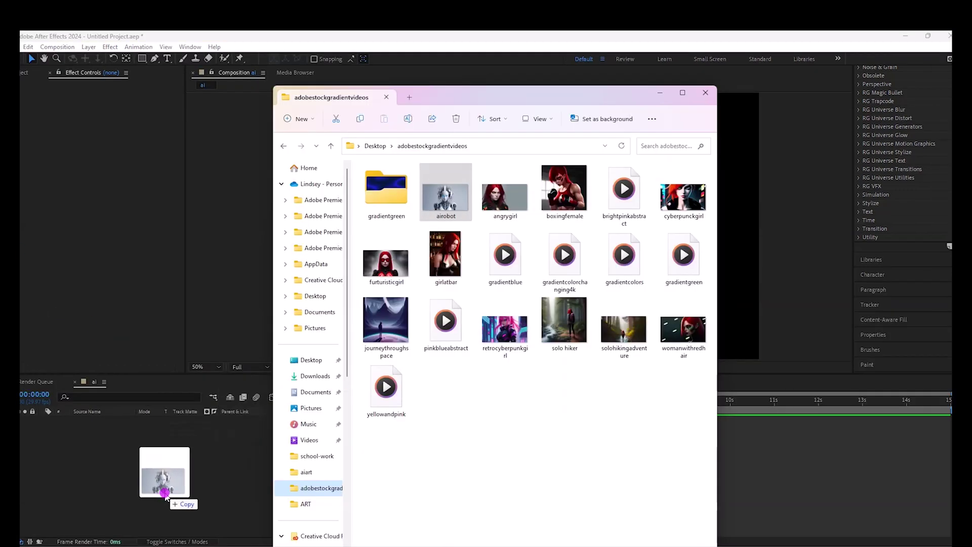
# - Drag airobot.png into the ai composition and resize it by its corner handle to fill the frame
pyautogui.moveTo(445, 195); pyautogui.dragTo(162, 477)
pyautogui.scroll(-2, 494, 211)
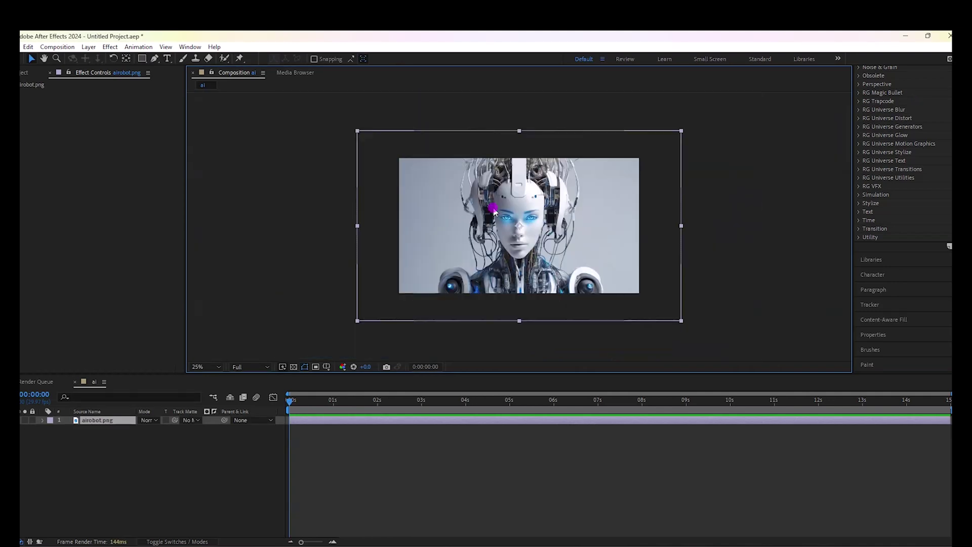
pyautogui.moveTo(679, 131); pyautogui.dragTo(647, 156)
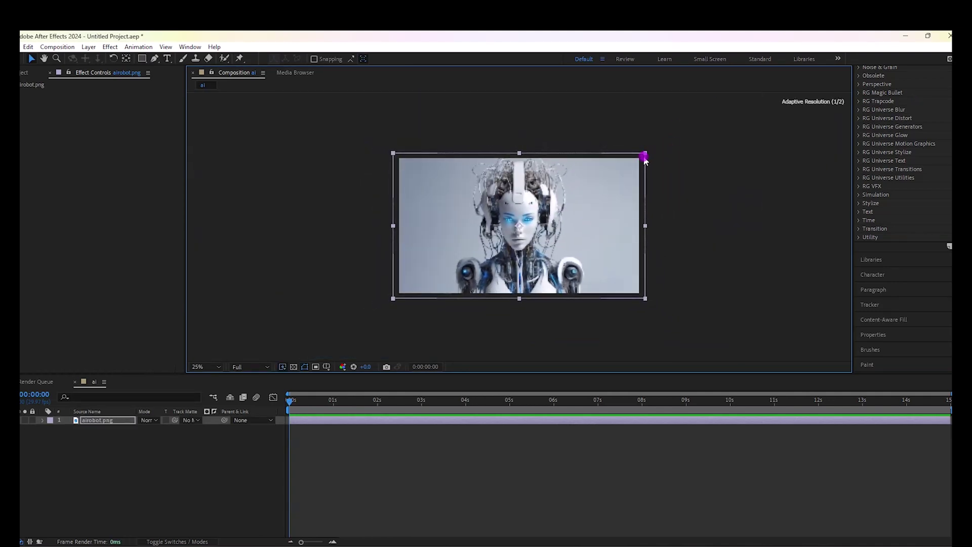
pyautogui.moveTo(647, 157); pyautogui.dragTo(642, 159)
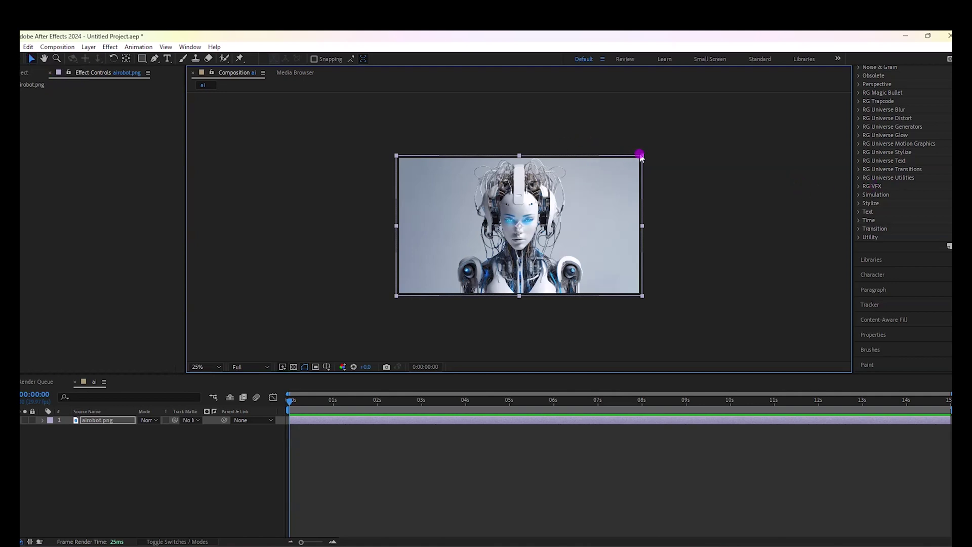
pyautogui.moveTo(640, 158); pyautogui.dragTo(642, 162)
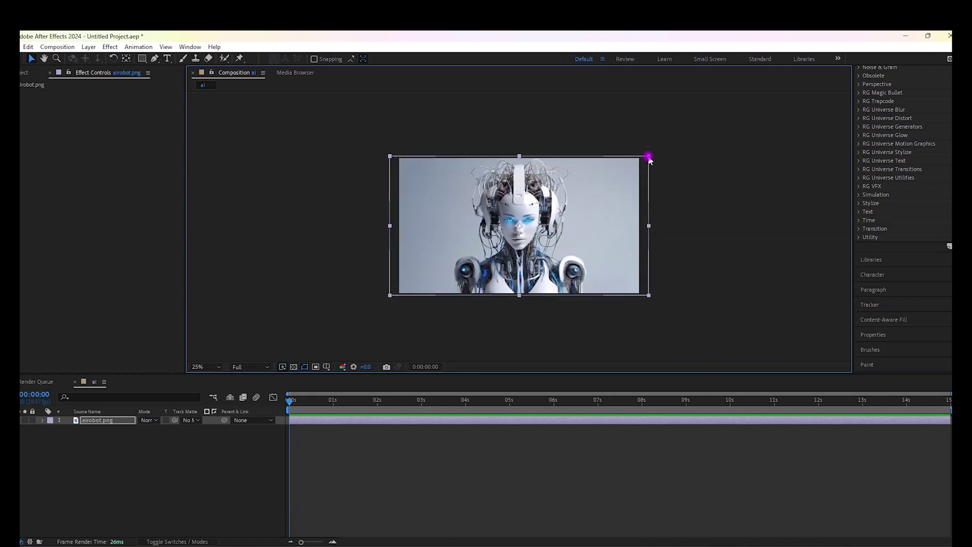
pyautogui.moveTo(643, 163); pyautogui.dragTo(643, 157)
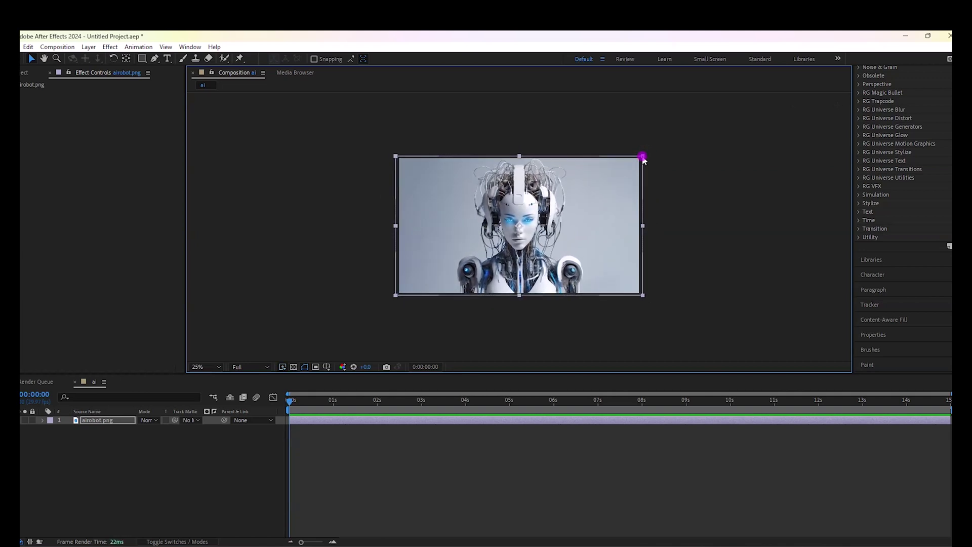
pyautogui.moveTo(642, 158); pyautogui.dragTo(641, 160)
pyautogui.scroll(2, 597, 170)
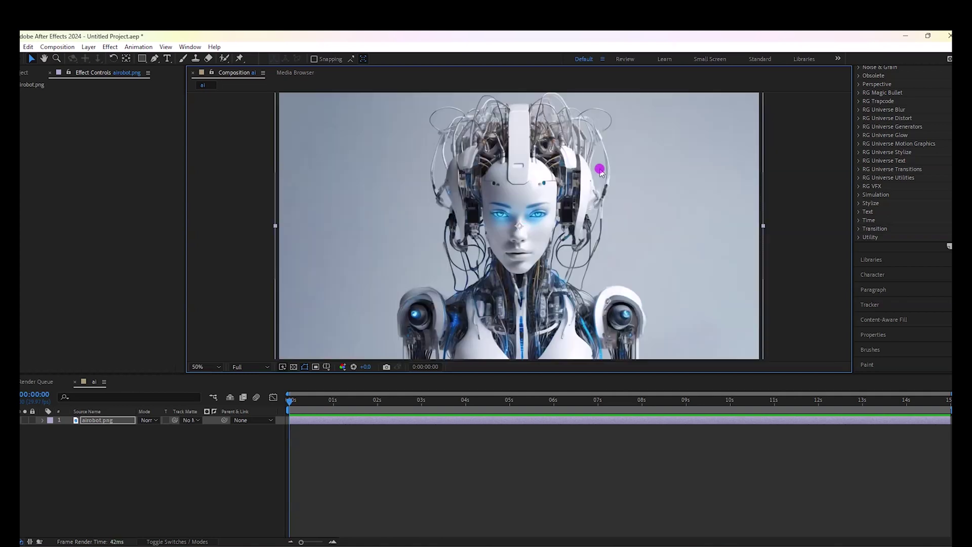
# - Deselect the robot layer, search Effects & Presets for 'hue', and briefly check the Window menu
pyautogui.click(111, 482)
pyautogui.scroll(5, 790, 160)
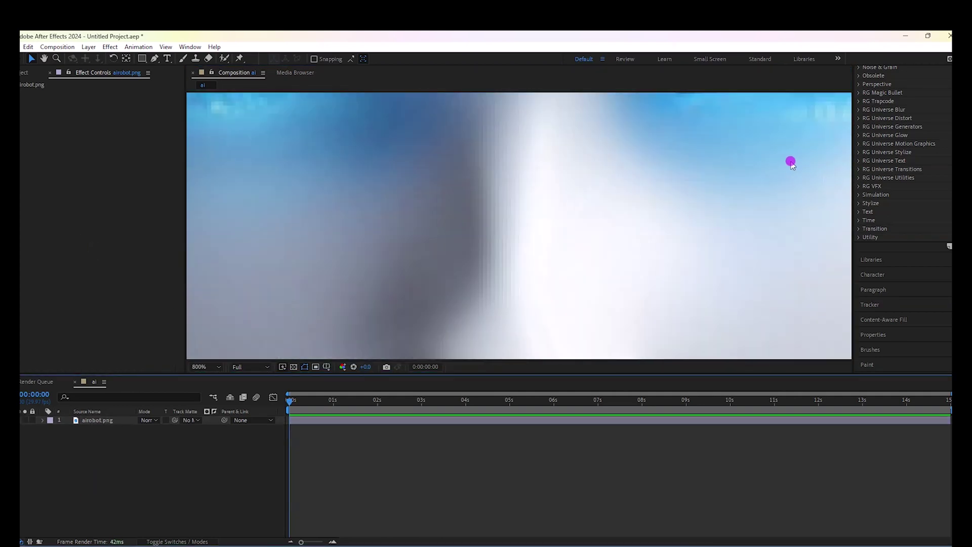
pyautogui.scroll(-2, 564, 225)
pyautogui.scroll(-2, 564, 227)
pyautogui.scroll(-2, 564, 227)
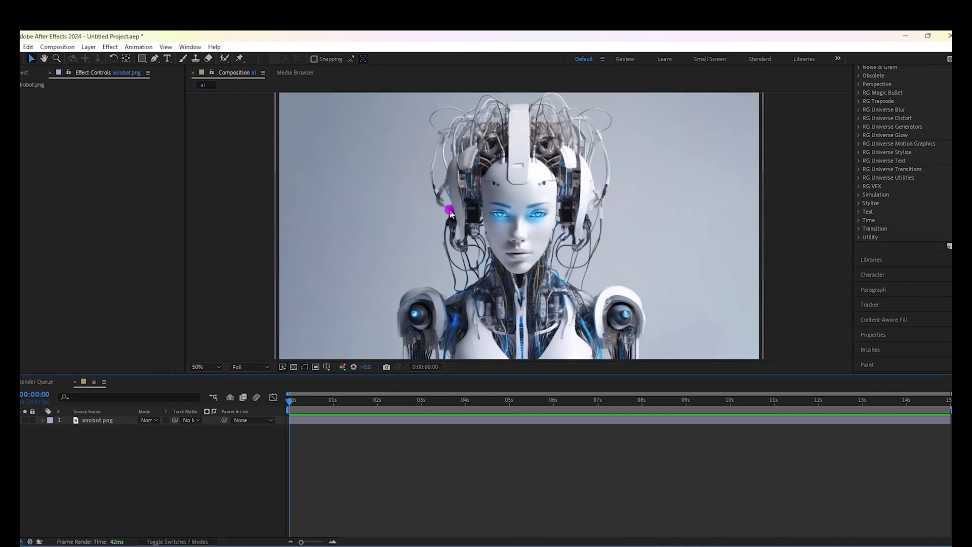
pyautogui.scroll(5, 910, 125)
pyautogui.click(890, 130)
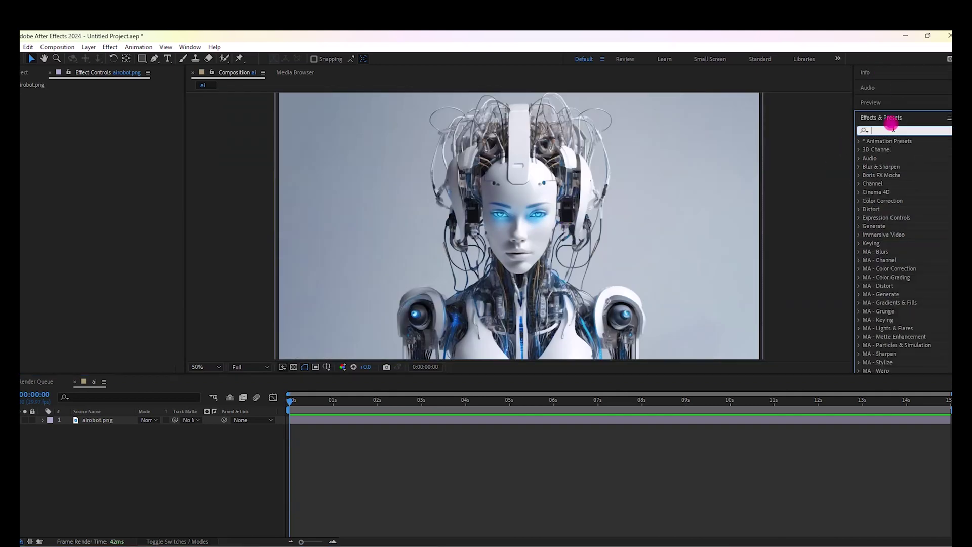
pyautogui.write('hue')
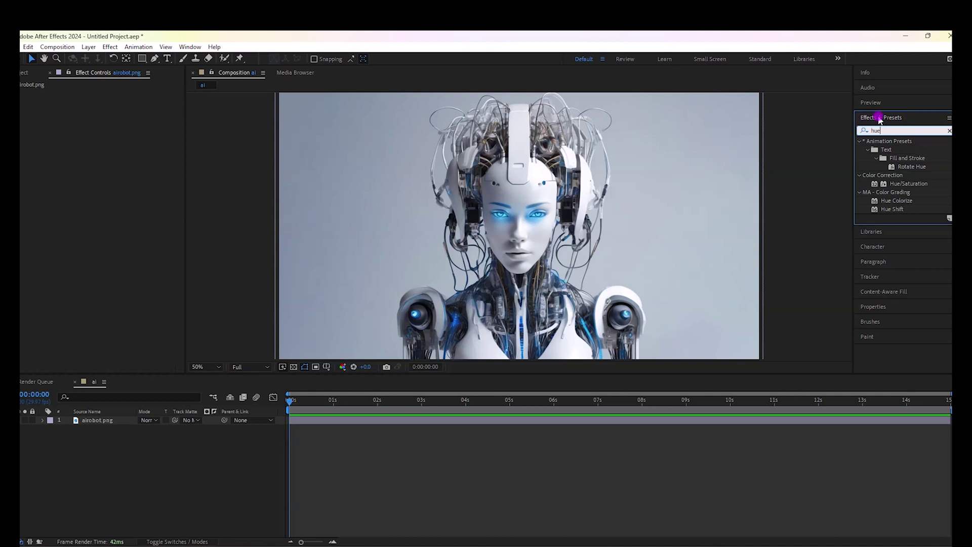
pyautogui.click(181, 47)
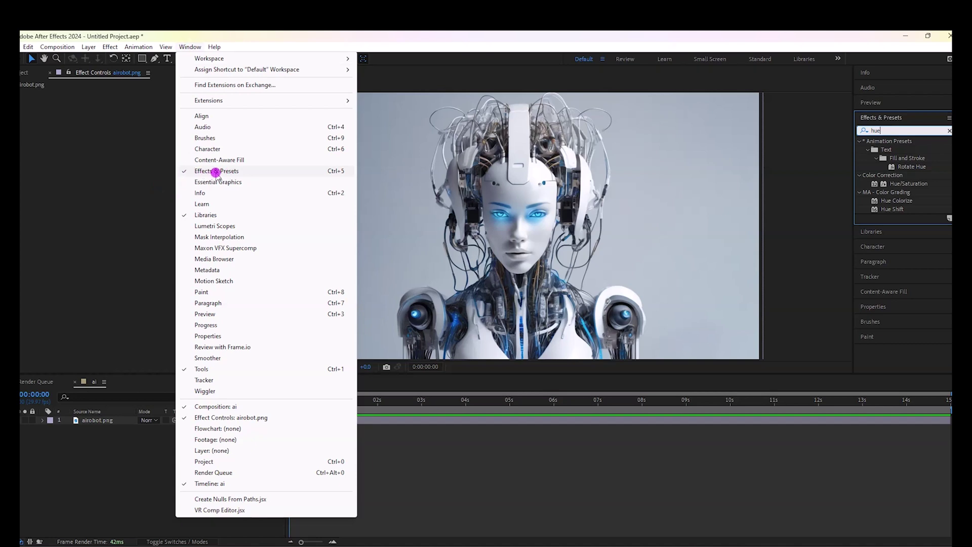
pyautogui.click(190, 46)
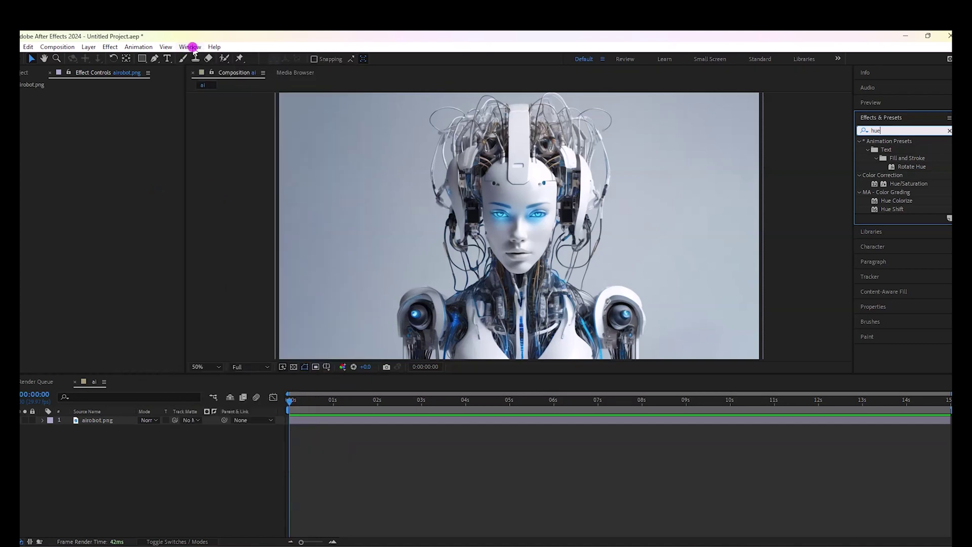
# - Apply Hue/Saturation to airobot.png and move the current time to the last frame, 14:29
pyautogui.moveTo(914, 183); pyautogui.dragTo(119, 427)
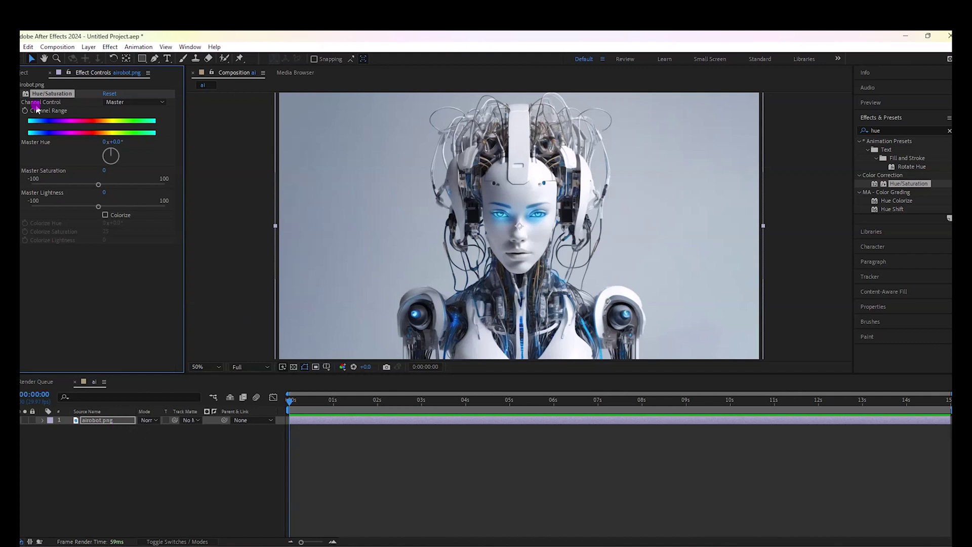
pyautogui.moveTo(289, 400)
pyautogui.mouseDown()
pyautogui.moveTo(304, 403)
pyautogui.moveTo(246, 403)
pyautogui.moveTo(317, 403)
pyautogui.moveTo(228, 405)
pyautogui.moveTo(295, 408)
pyautogui.mouseUp()
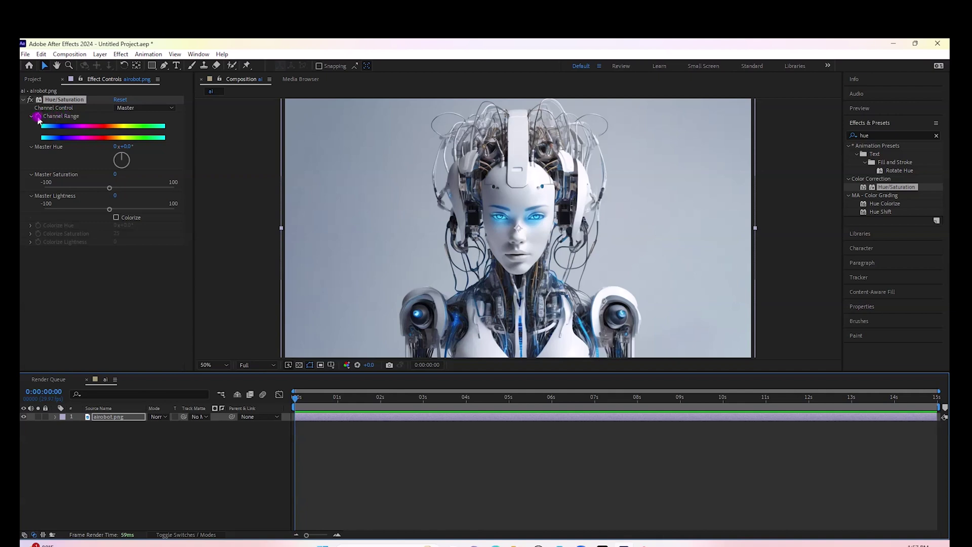
pyautogui.click(37, 118)
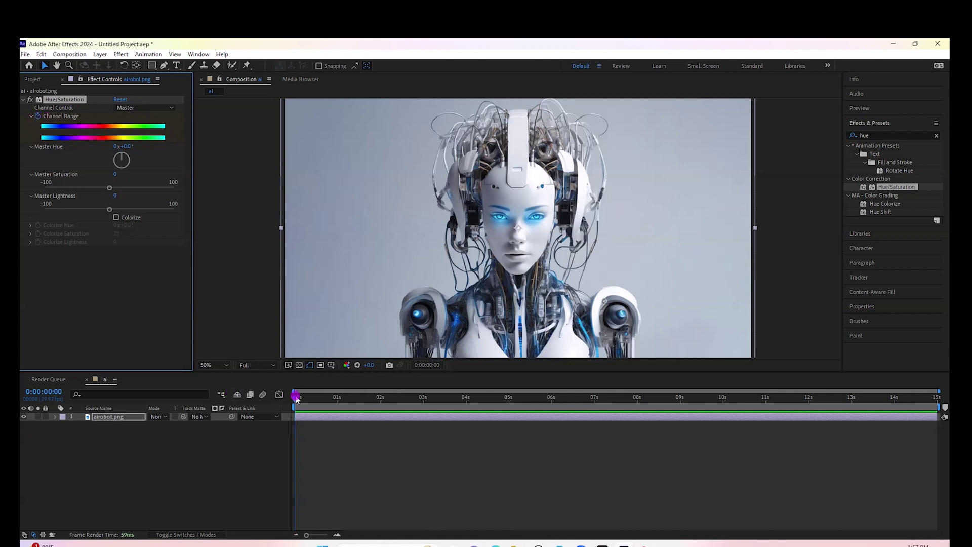
pyautogui.moveTo(294, 402)
pyautogui.mouseDown()
pyautogui.moveTo(432, 402)
pyautogui.moveTo(921, 441)
pyautogui.mouseUp()
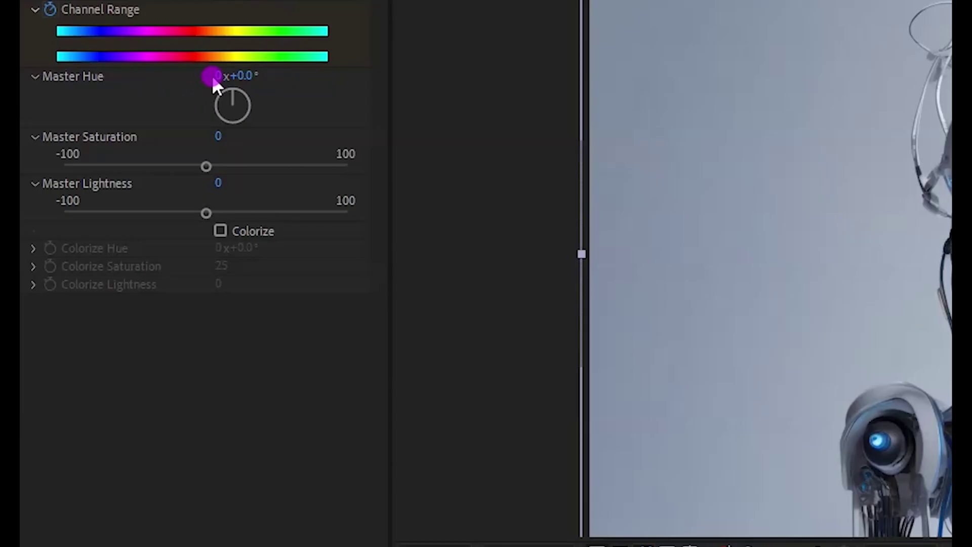
# - Set Master Hue to 1 revolution at 14:29, then scrub back to check the hue cycling
pyautogui.click(214, 77)
pyautogui.write('1')
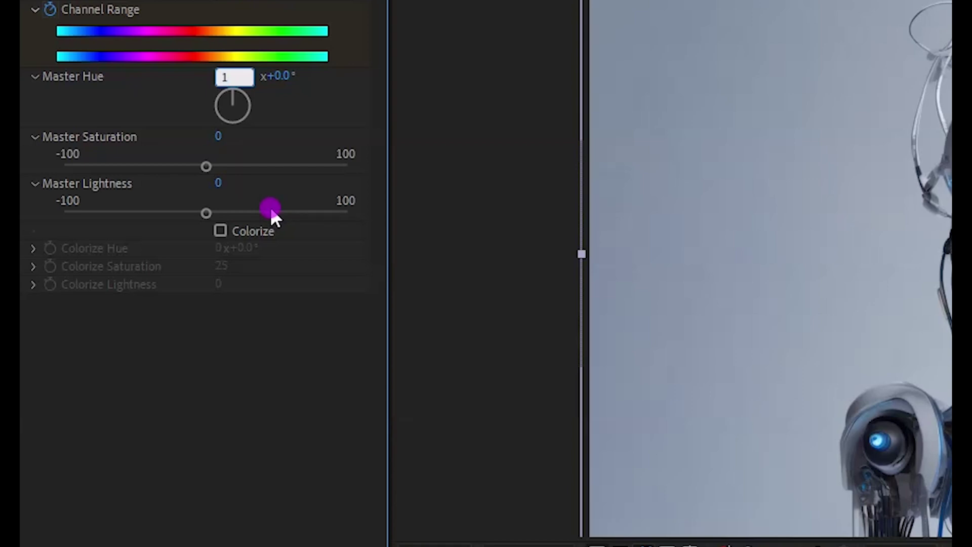
pyautogui.press('Return')
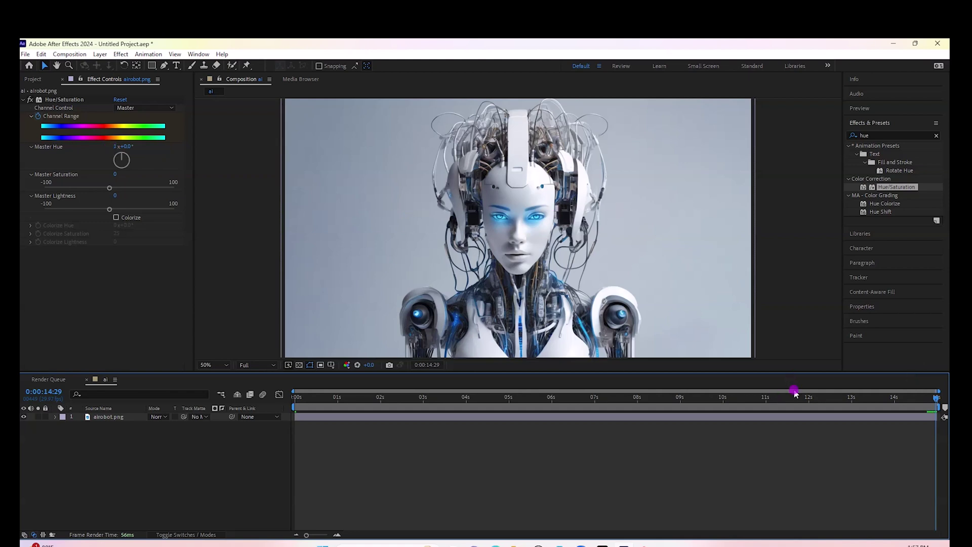
pyautogui.moveTo(933, 394)
pyautogui.mouseDown()
pyautogui.moveTo(295, 396)
pyautogui.moveTo(928, 395)
pyautogui.moveTo(406, 423)
pyautogui.moveTo(295, 396)
pyautogui.mouseUp()
pyautogui.moveTo(459, 427)
pyautogui.mouseDown()
pyautogui.moveTo(878, 423)
pyautogui.moveTo(282, 422)
pyautogui.moveTo(217, 401)
pyautogui.mouseUp()
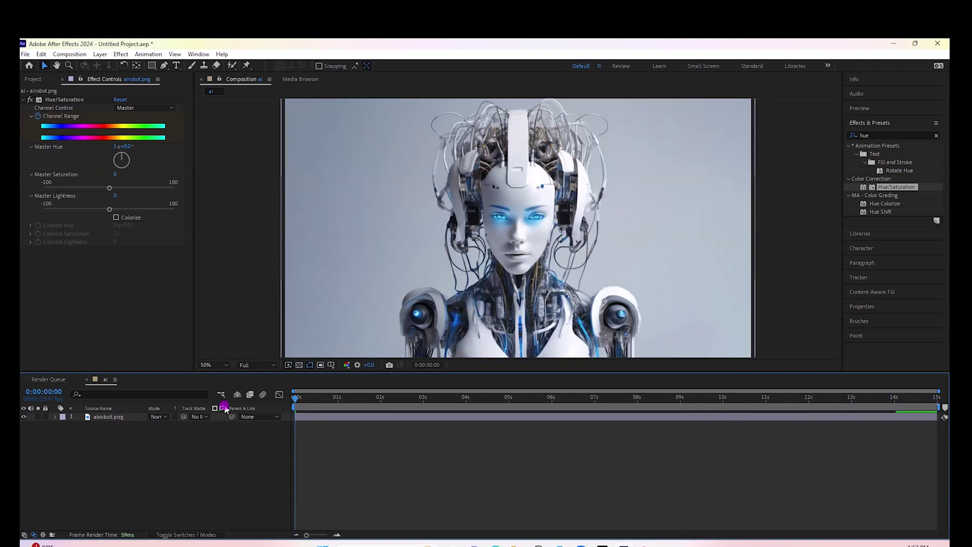
# - Play and stop a preview of the hue shift, then bring back the Effects & Presets list
pyautogui.click(859, 108)
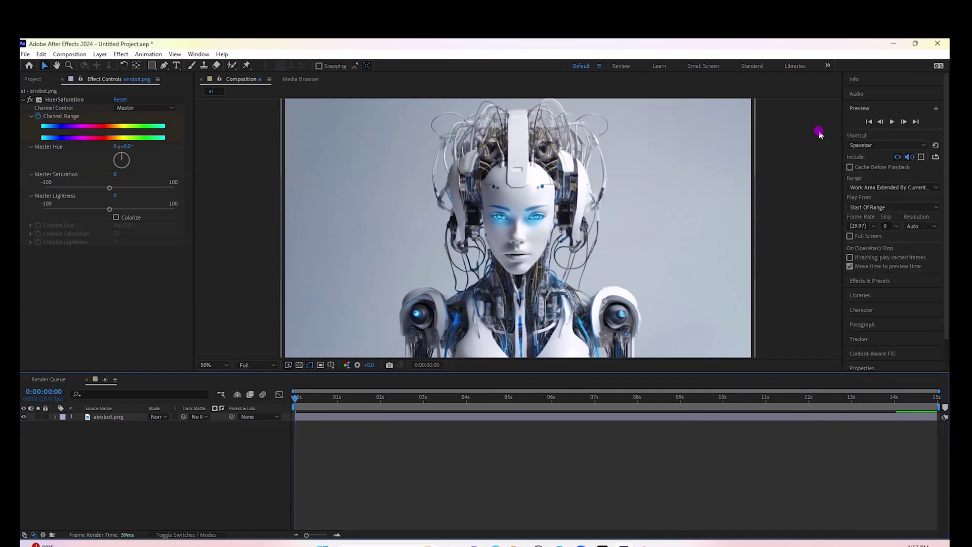
pyautogui.click(893, 122)
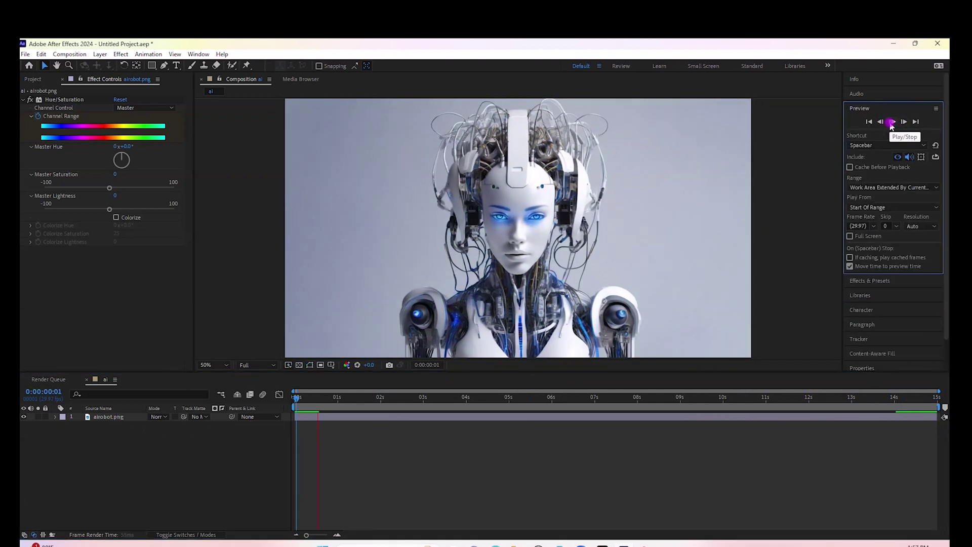
pyautogui.press('space')
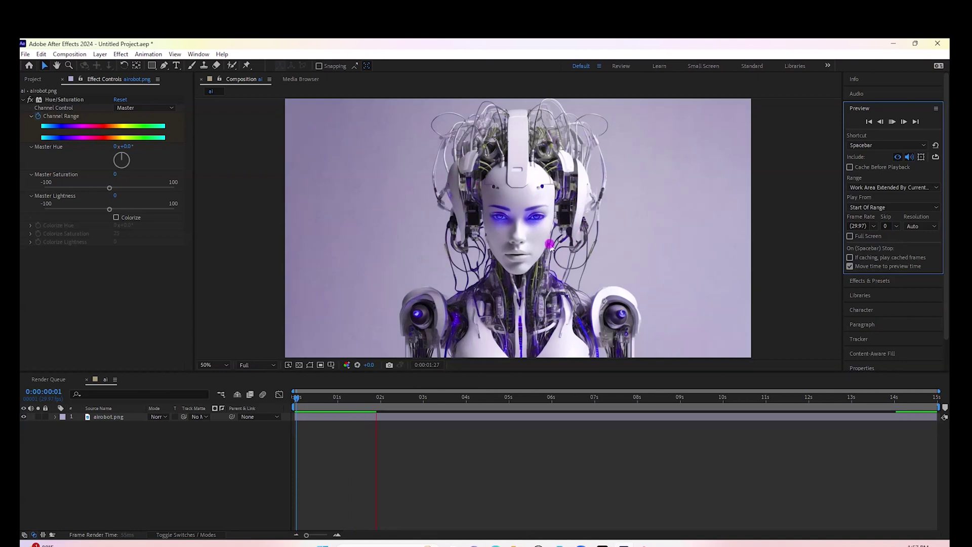
pyautogui.click(873, 282)
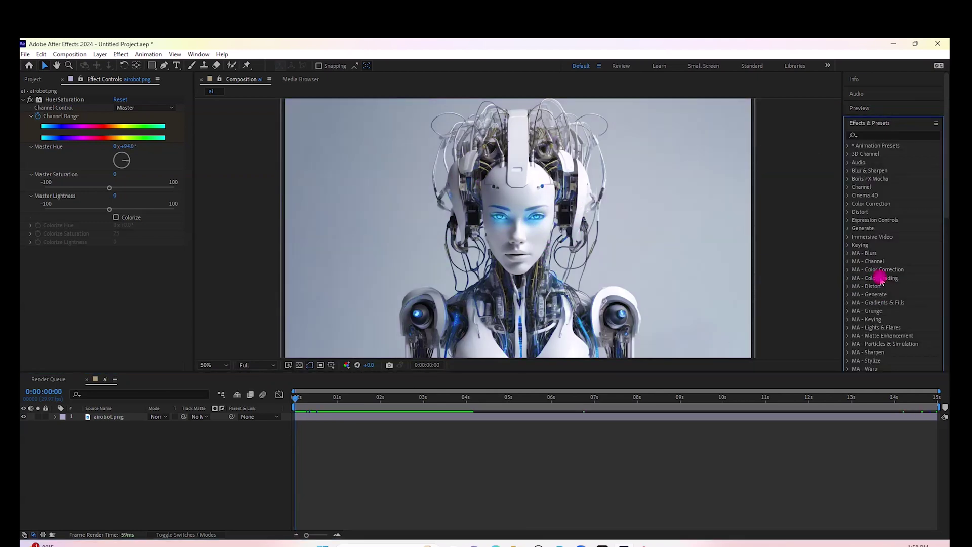
# - Add an adjustment layer above airobot.png and search effects for 'curves' to pick up Curves
pyautogui.click(99, 53)
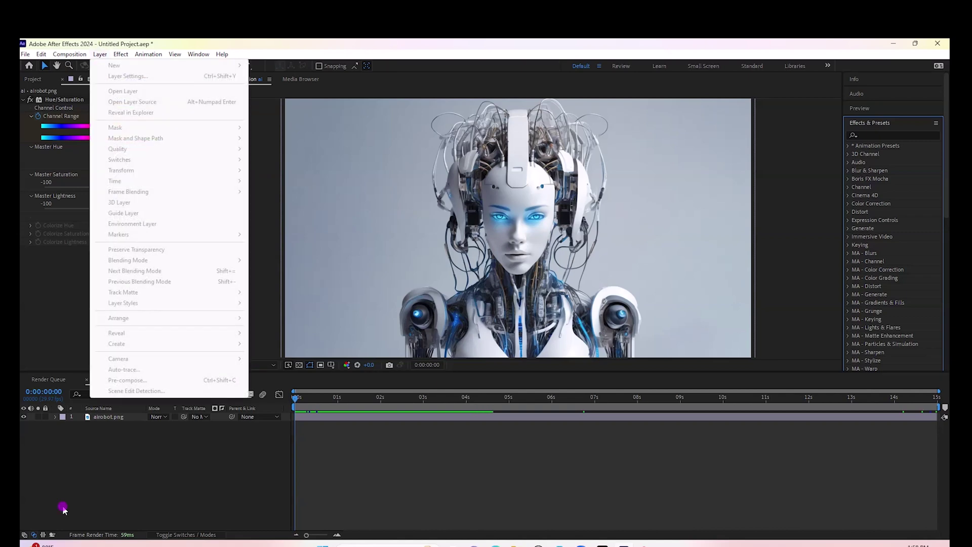
pyautogui.click(122, 99)
pyautogui.click(99, 54)
pyautogui.moveTo(114, 65)
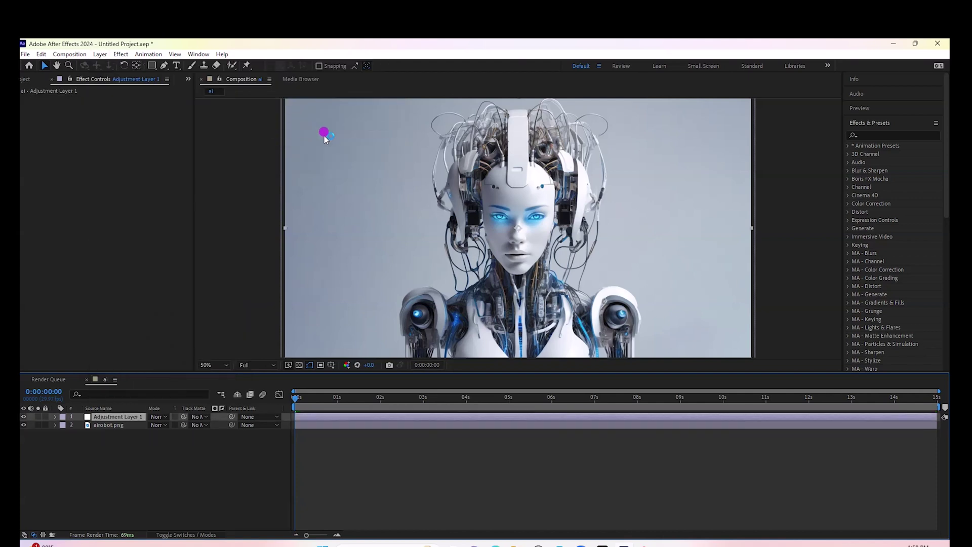
pyautogui.click(879, 135)
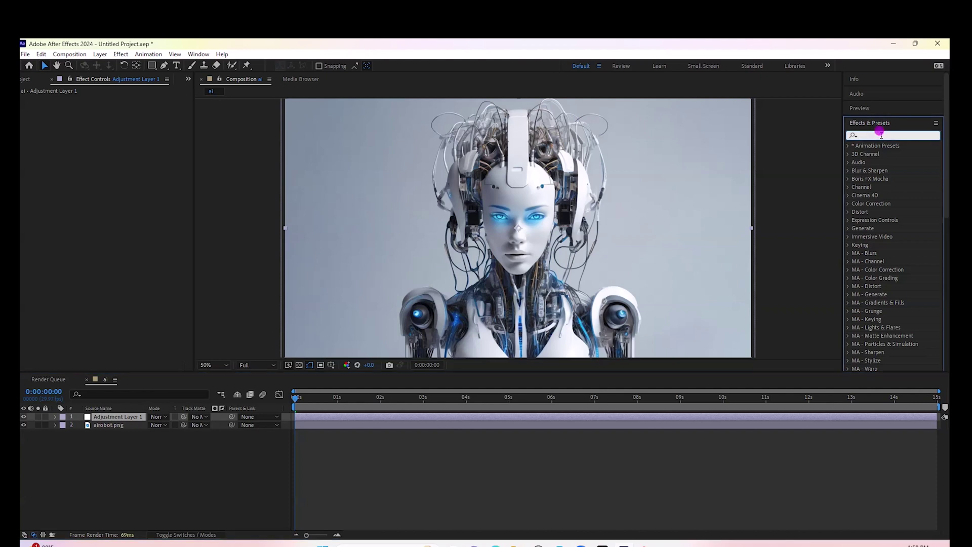
pyautogui.write('curves')
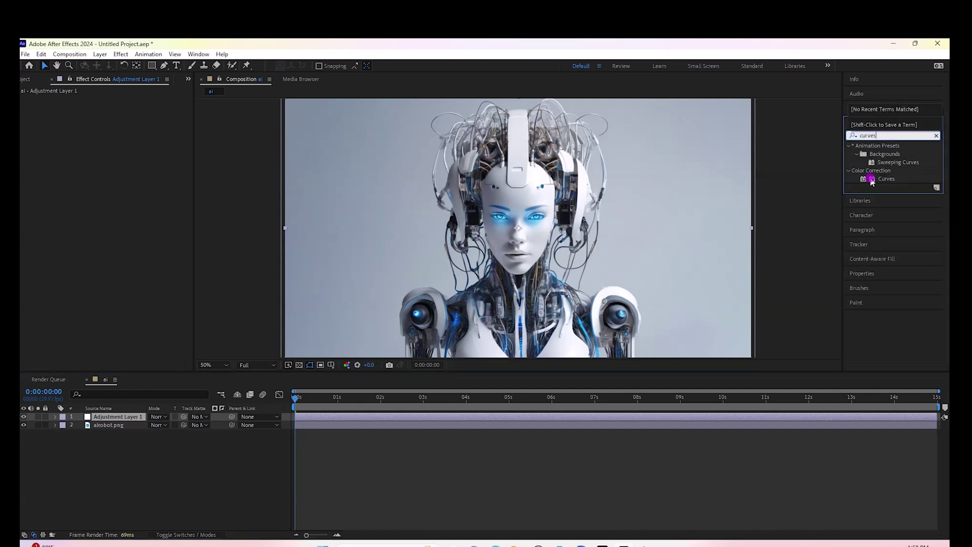
pyautogui.moveTo(887, 182); pyautogui.dragTo(121, 424)
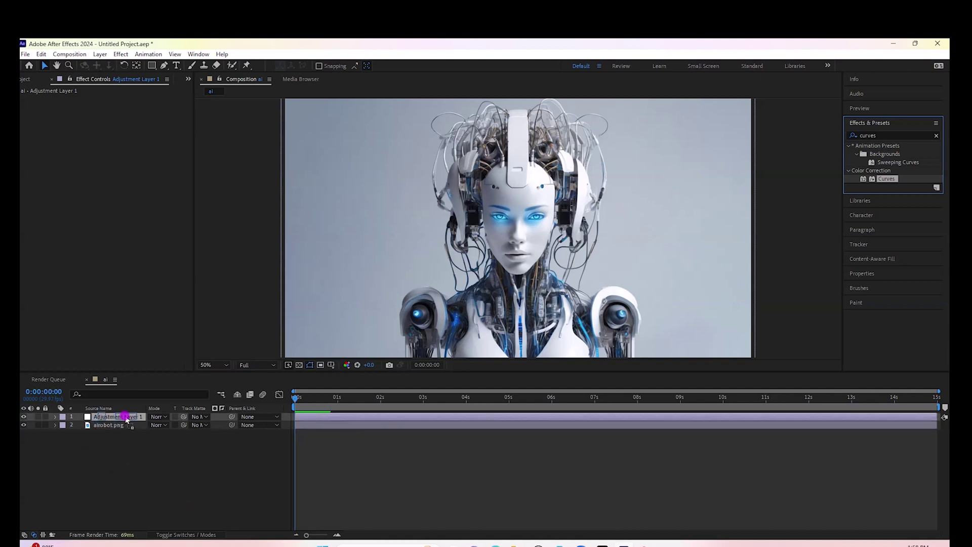
# - Drop Curves onto Adjustment Layer 1, pull its RGB curve down, and scrub the timeline
pyautogui.moveTo(121, 425); pyautogui.dragTo(125, 417)
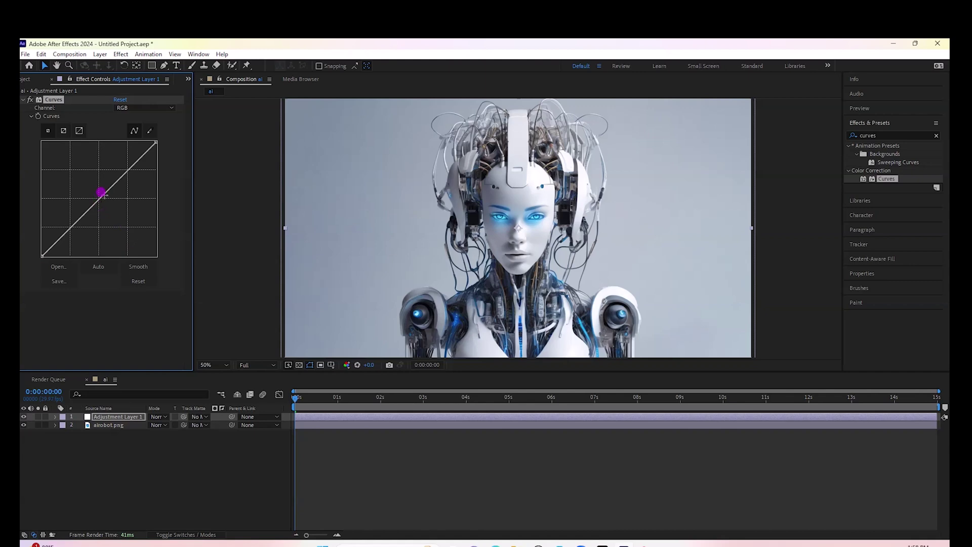
pyautogui.moveTo(101, 193)
pyautogui.mouseDown()
pyautogui.moveTo(120, 204)
pyautogui.moveTo(102, 174)
pyautogui.moveTo(115, 194)
pyautogui.mouseUp()
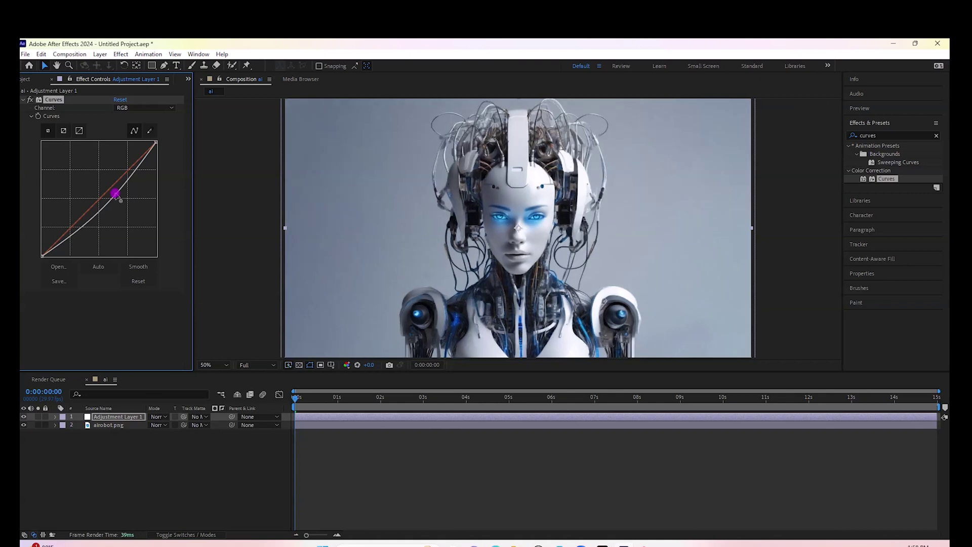
pyautogui.moveTo(889, 433)
pyautogui.mouseDown()
pyautogui.moveTo(558, 469)
pyautogui.moveTo(212, 469)
pyautogui.mouseUp()
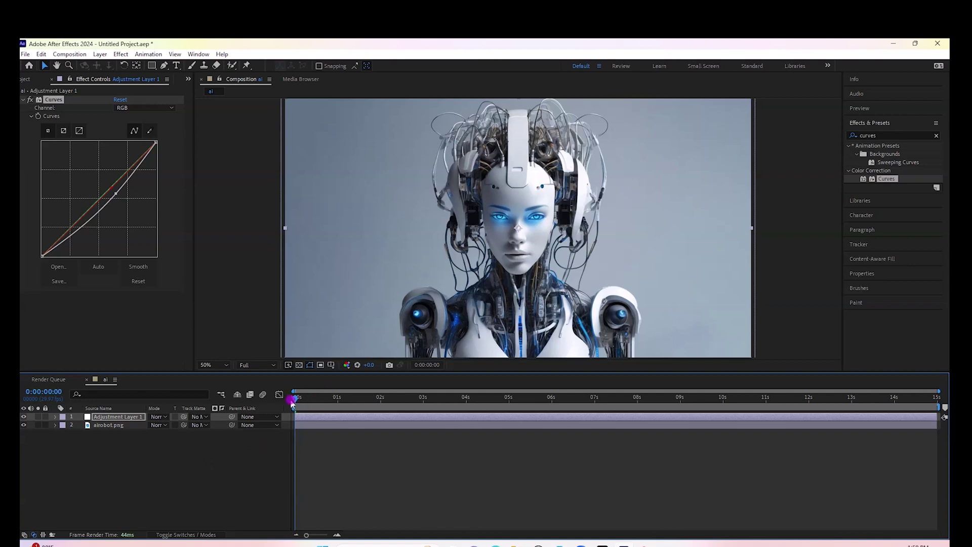
# - Scrub back to the first frame to review the result and clear the 'curv' effects search
pyautogui.moveTo(296, 400)
pyautogui.mouseDown()
pyautogui.moveTo(916, 397)
pyautogui.moveTo(294, 396)
pyautogui.mouseUp()
pyautogui.click(937, 135)
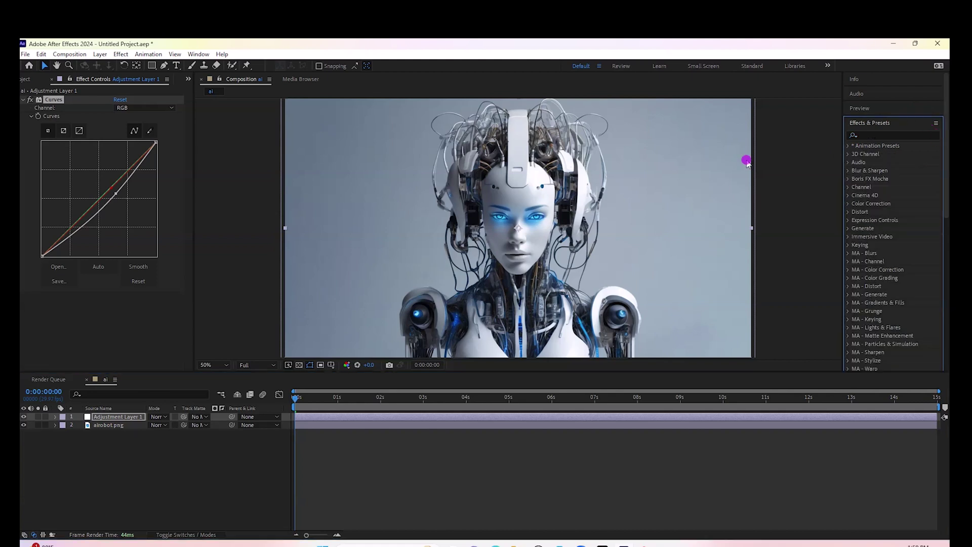